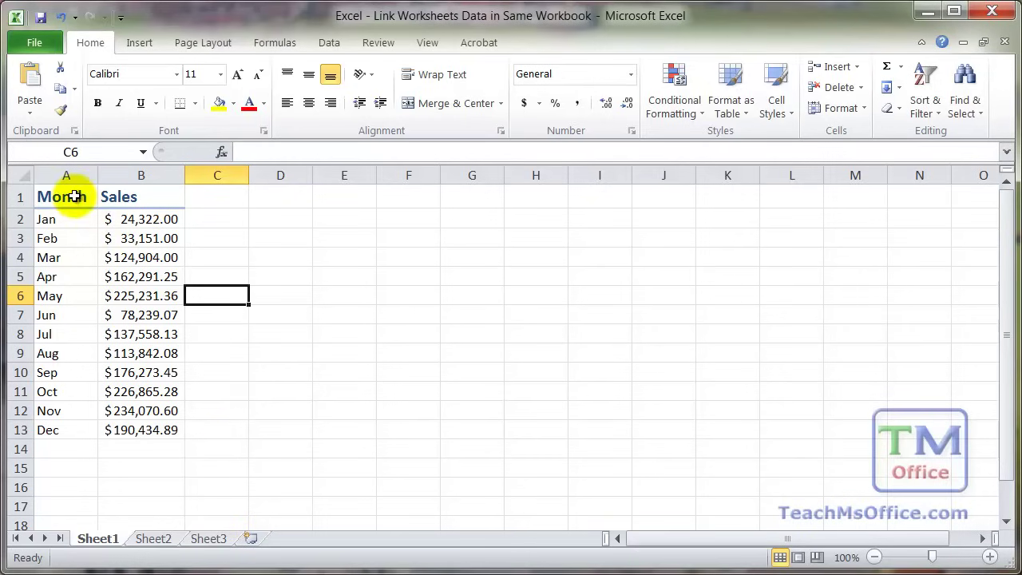
# Review Sheet1's Month and Sales table and the empty Sheet2 and Sheet3.
pyautogui.moveTo(78, 196); pyautogui.dragTo(140, 430)
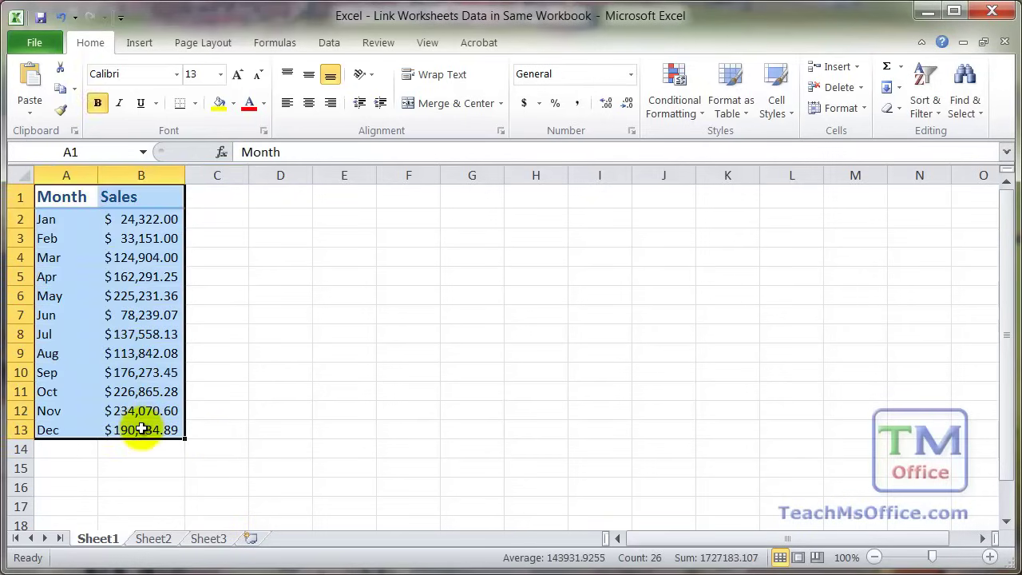
pyautogui.click(152, 539)
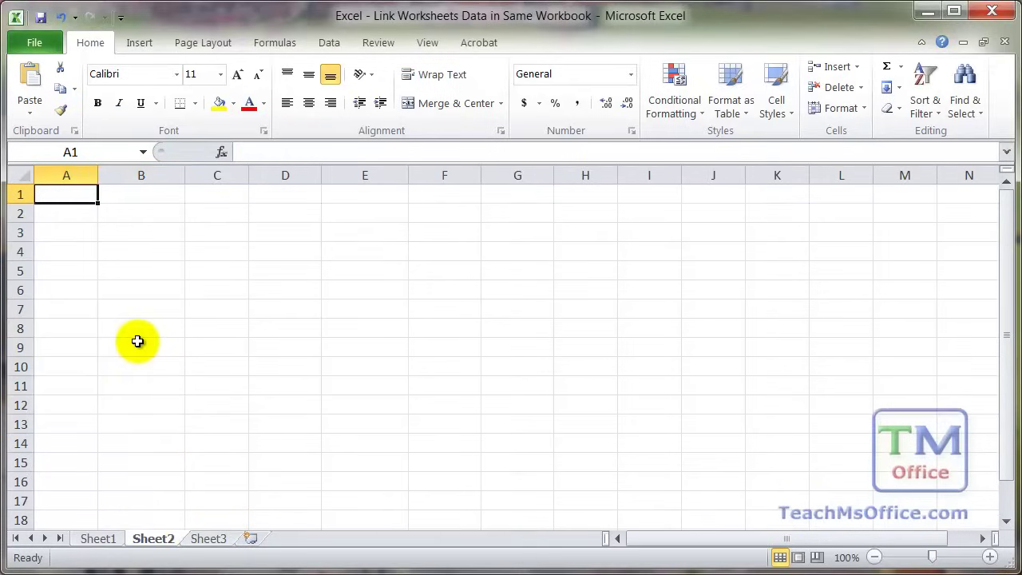
pyautogui.click(94, 540)
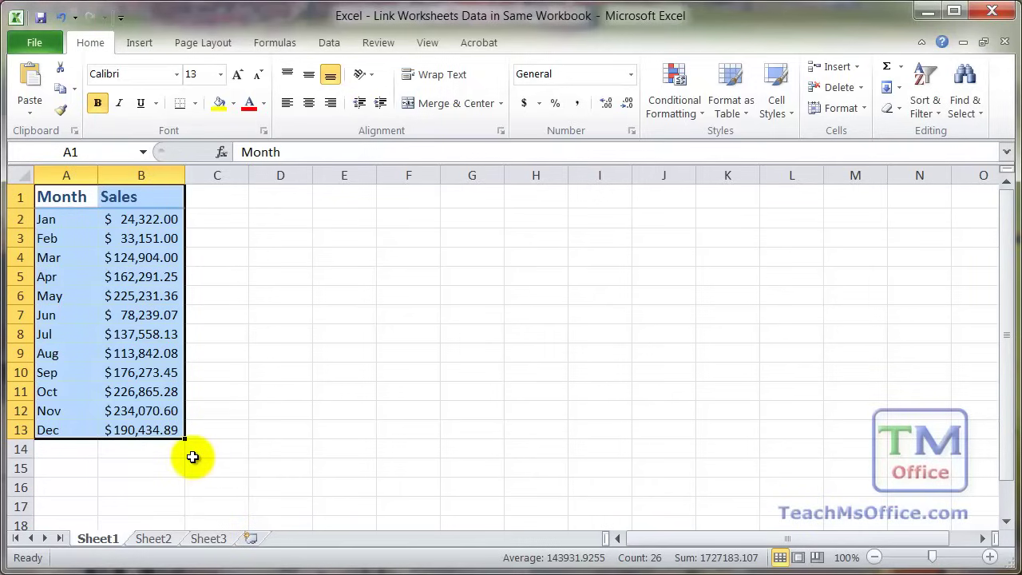
pyautogui.click(152, 538)
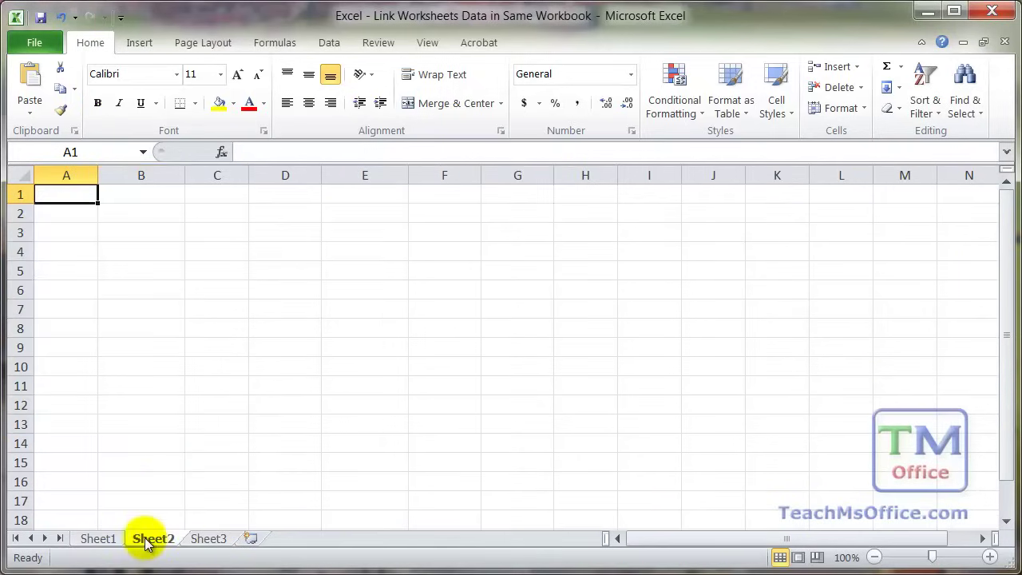
pyautogui.click(200, 540)
pyautogui.click(159, 542)
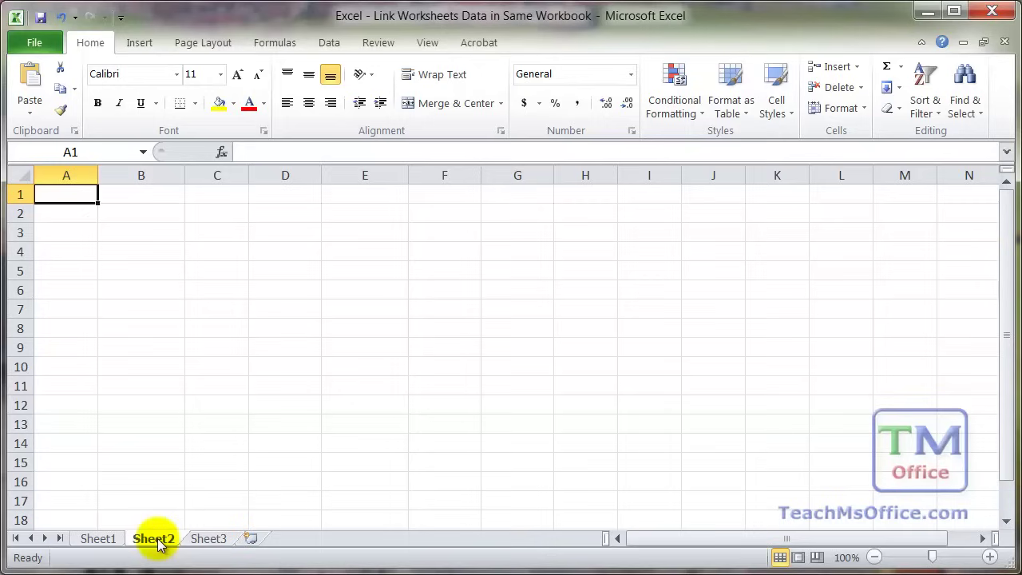
pyautogui.click(98, 539)
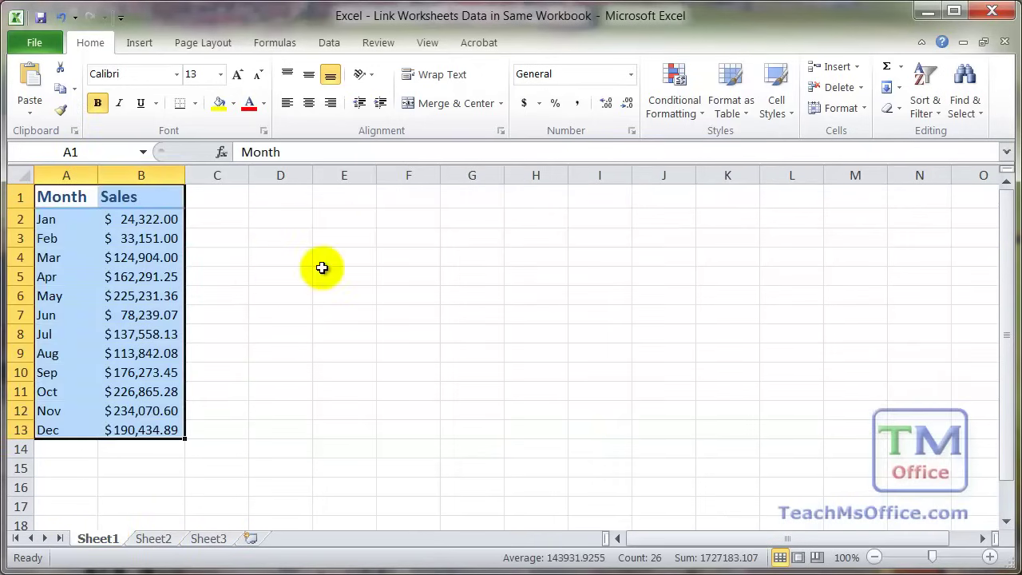
pyautogui.click(295, 266)
pyautogui.click(56, 200)
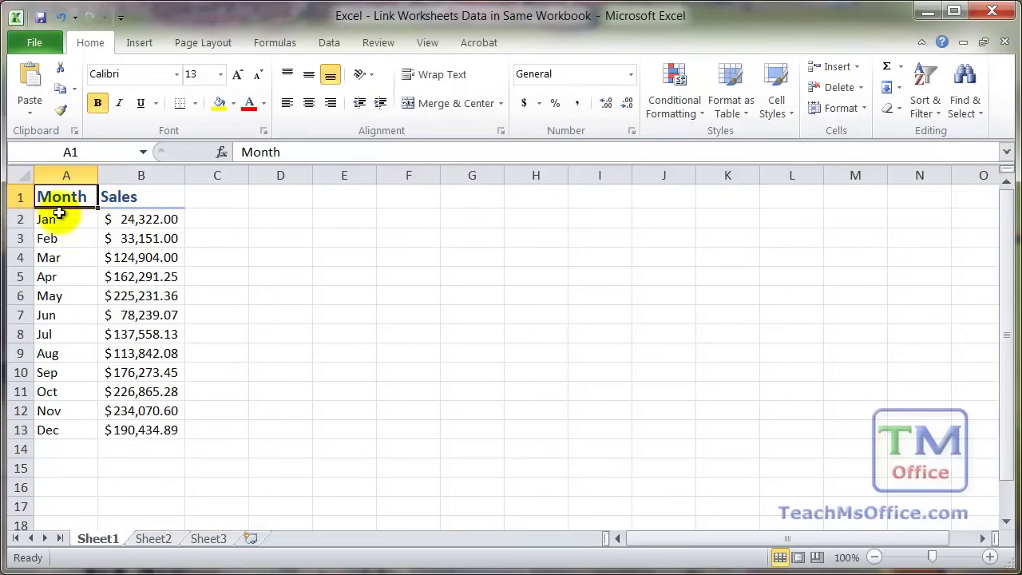
pyautogui.moveTo(59, 216); pyautogui.dragTo(151, 429)
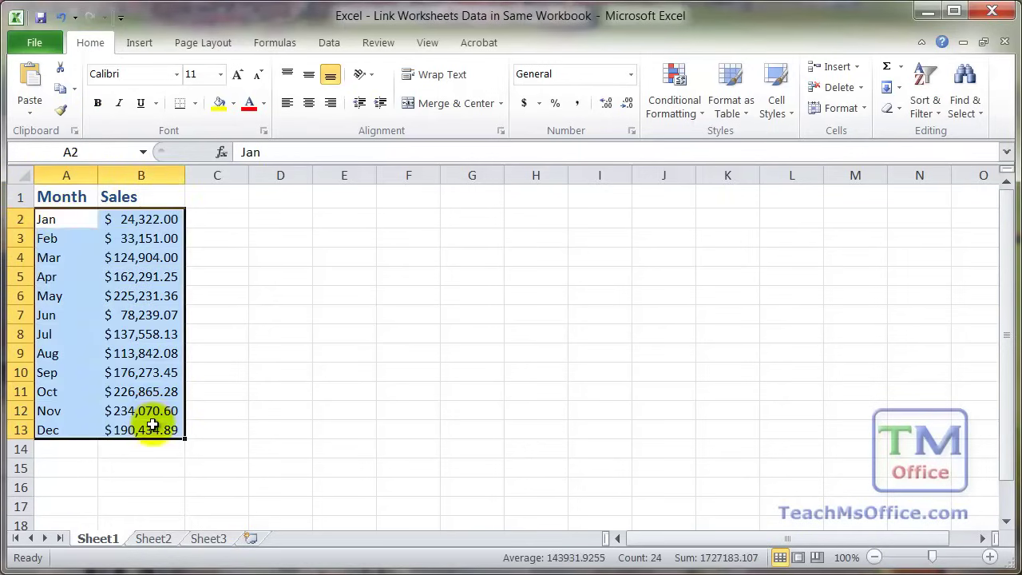
pyautogui.click(78, 198)
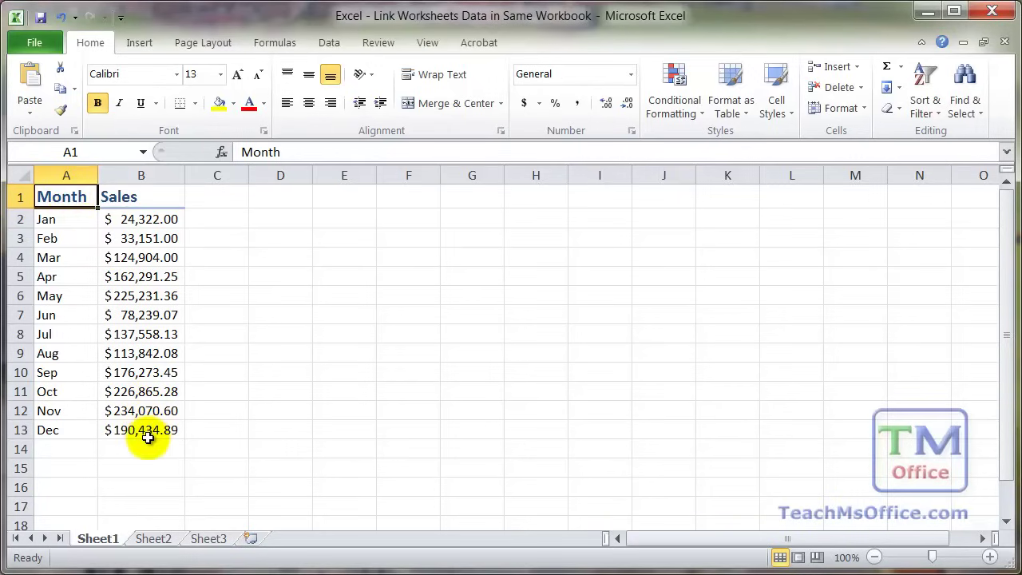
# Link Sheet2's A1 to Sheet1's Month header with =Sheet1!A1.
pyautogui.click(154, 540)
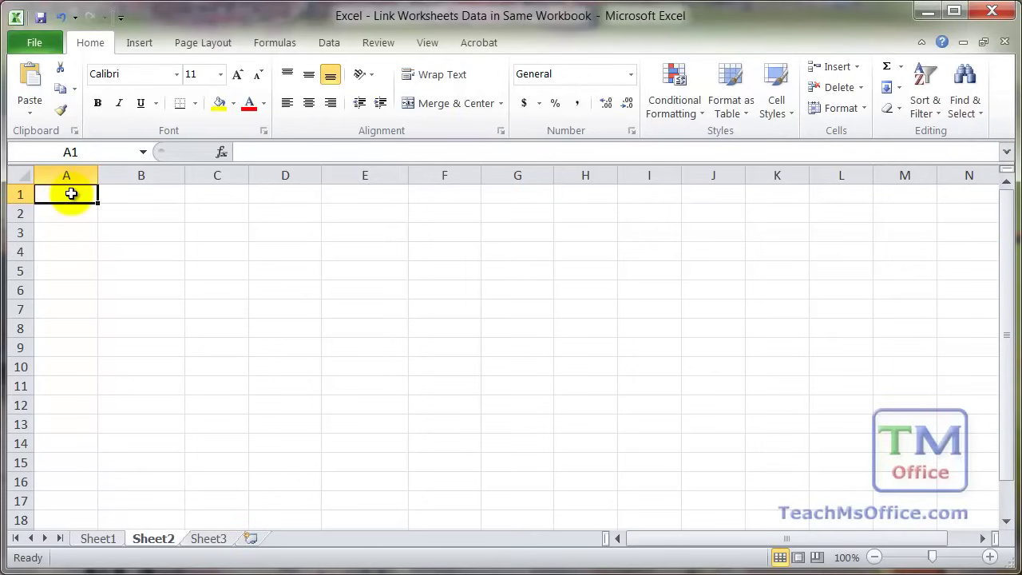
pyautogui.write('=')
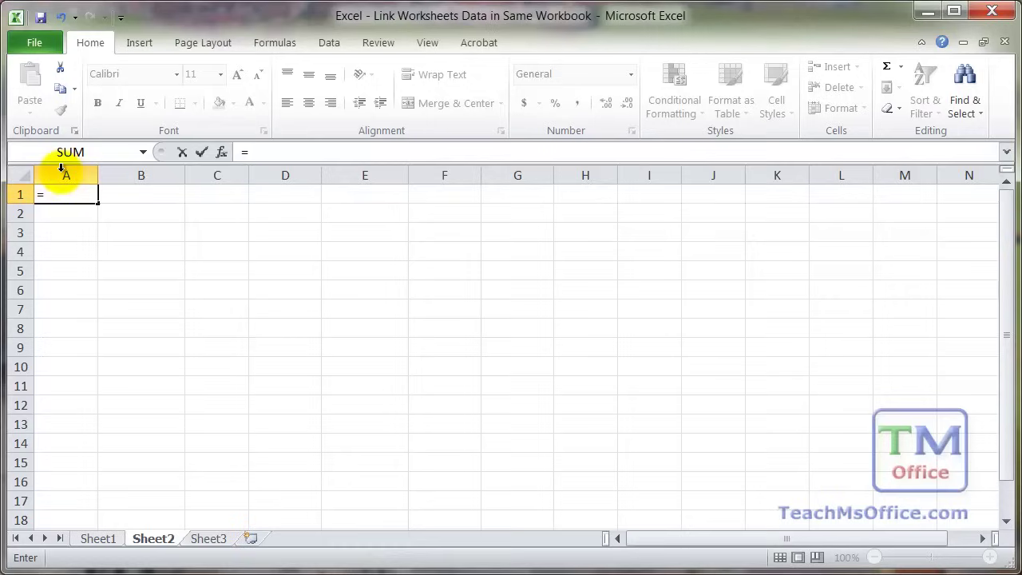
pyautogui.click(98, 541)
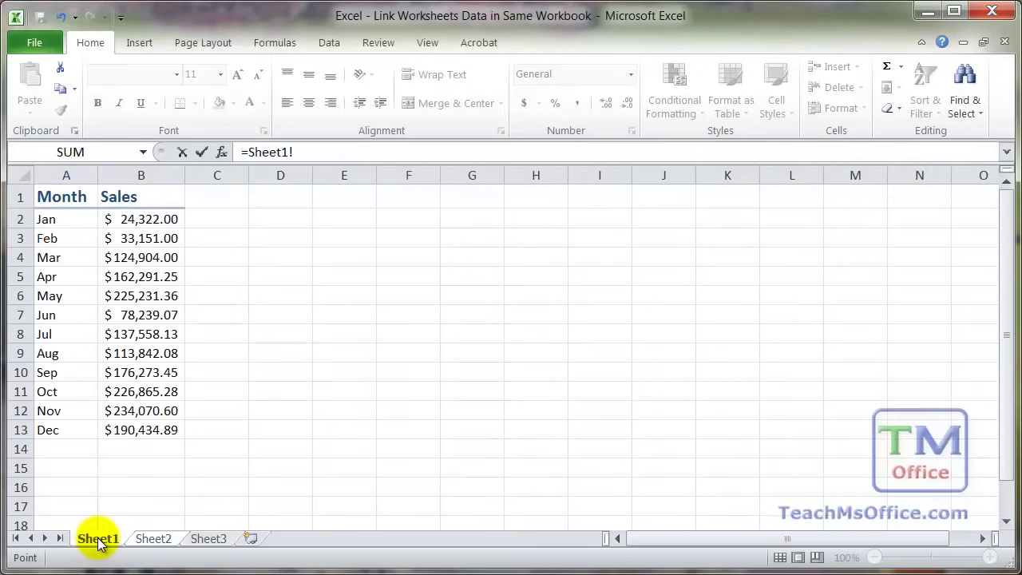
pyautogui.click(65, 197)
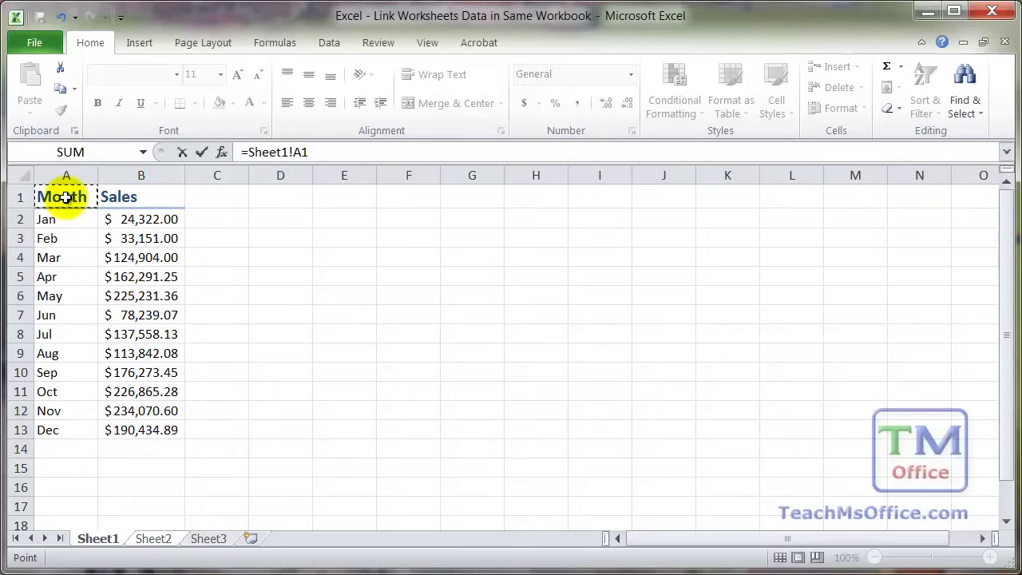
pyautogui.press('Return')
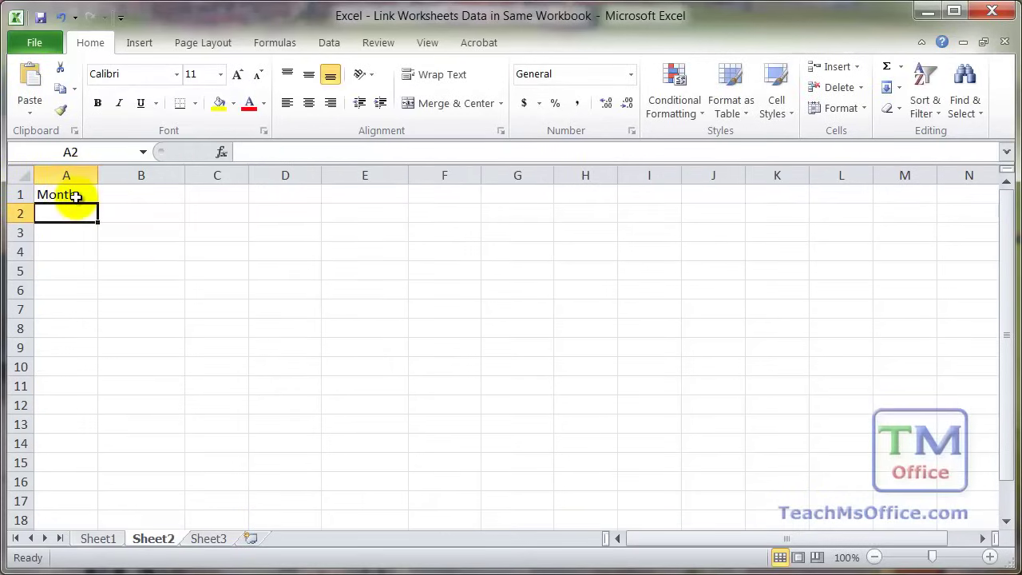
pyautogui.click(71, 195)
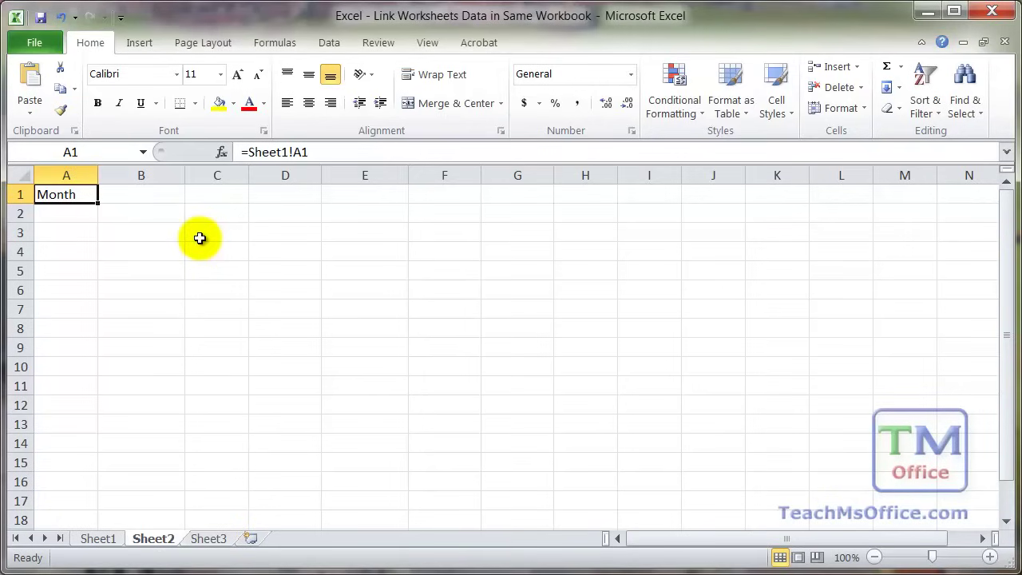
# Link Sheet2's A2 to Sheet1's Jan cell with =Sheet1!A2.
pyautogui.click(64, 214)
pyautogui.write('=')
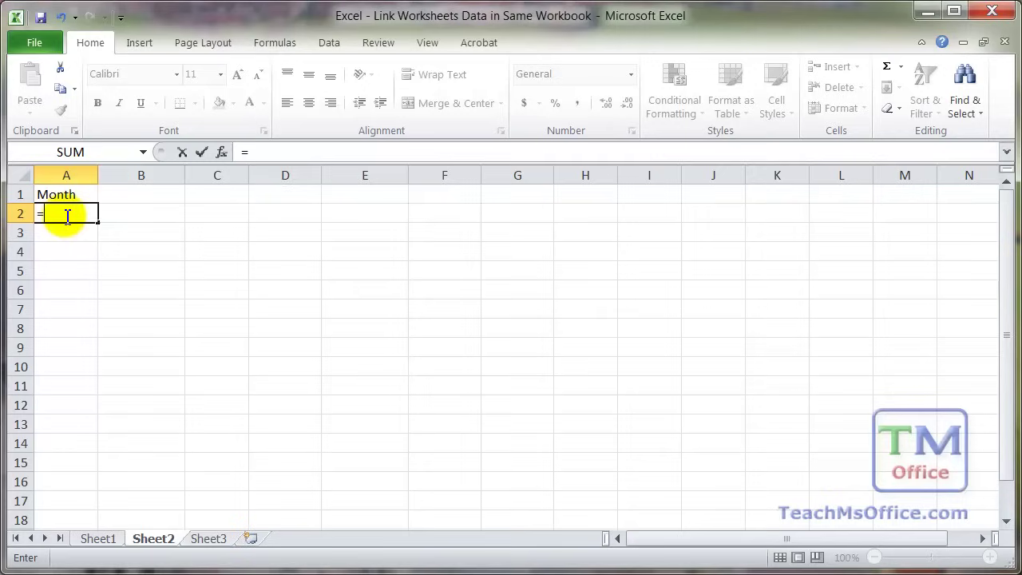
pyautogui.click(98, 539)
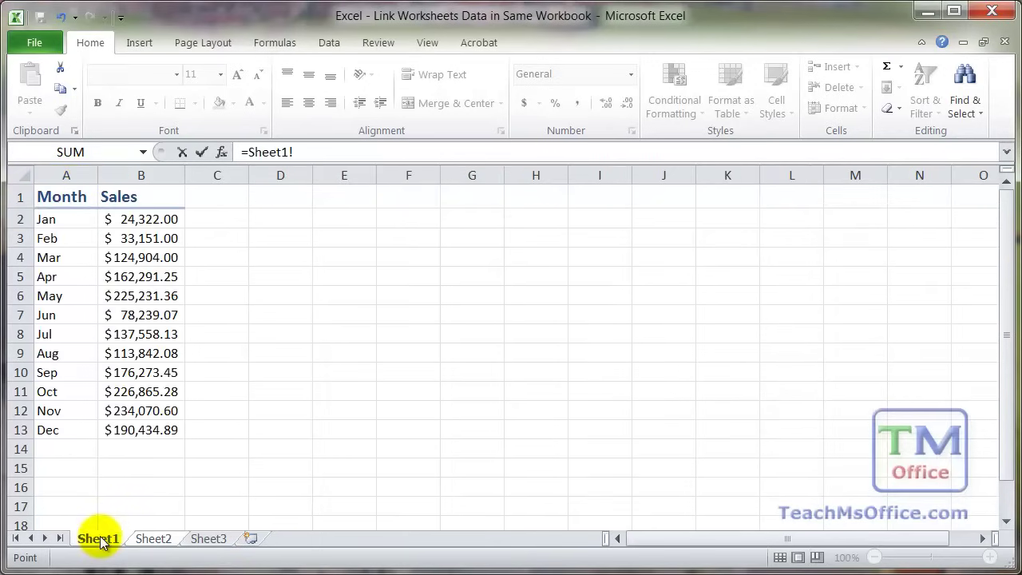
pyautogui.click(66, 214)
pyautogui.press('Return')
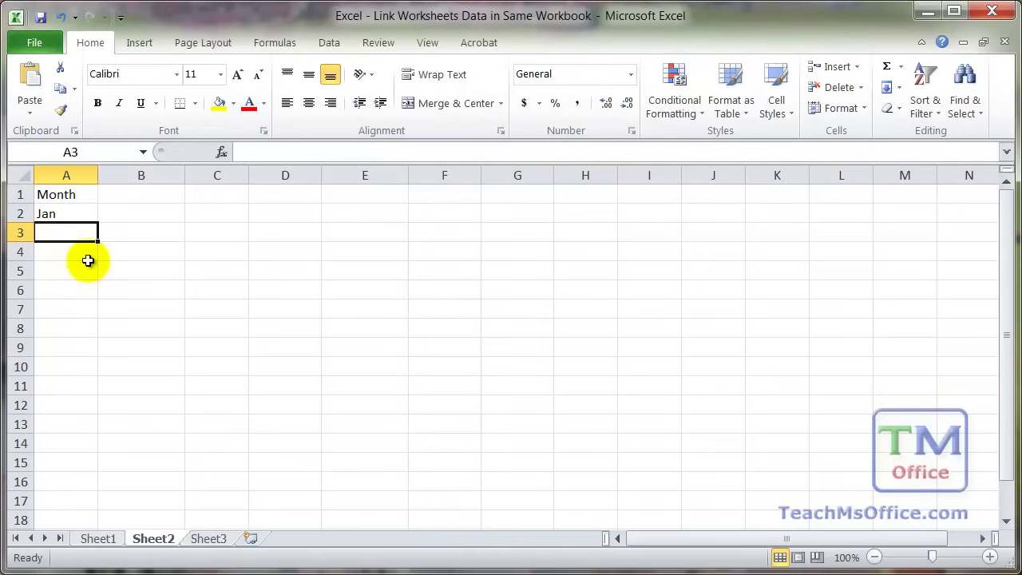
# Enter =Sheet1!A3 in Sheet2's A3 so it displays Feb.
pyautogui.write('=')
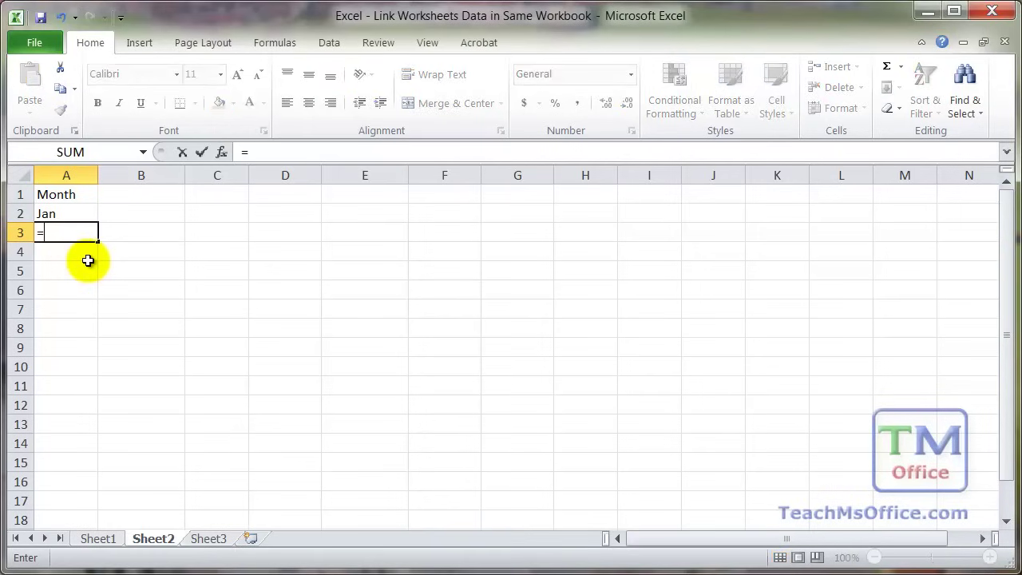
pyautogui.click(99, 540)
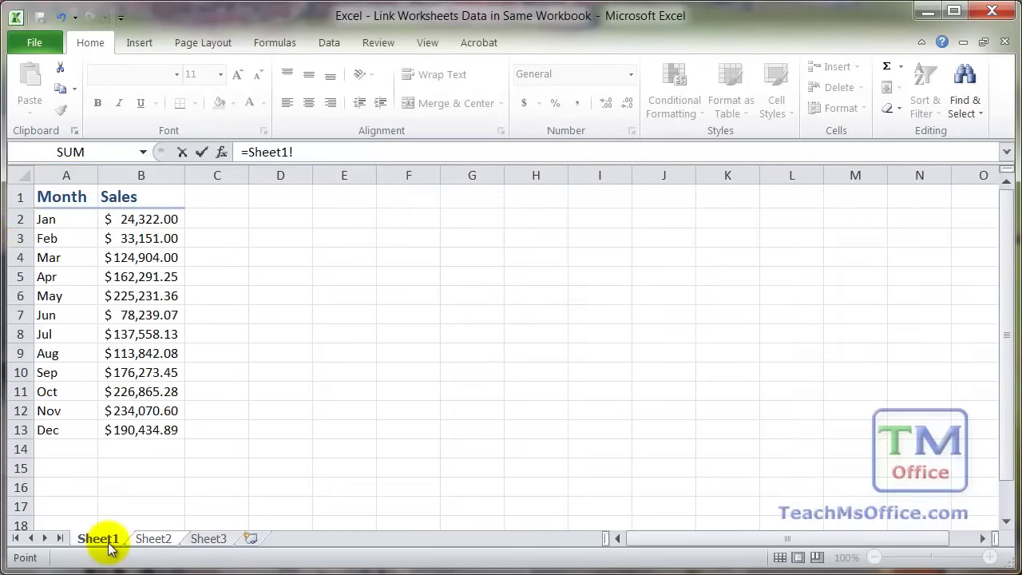
pyautogui.click(64, 245)
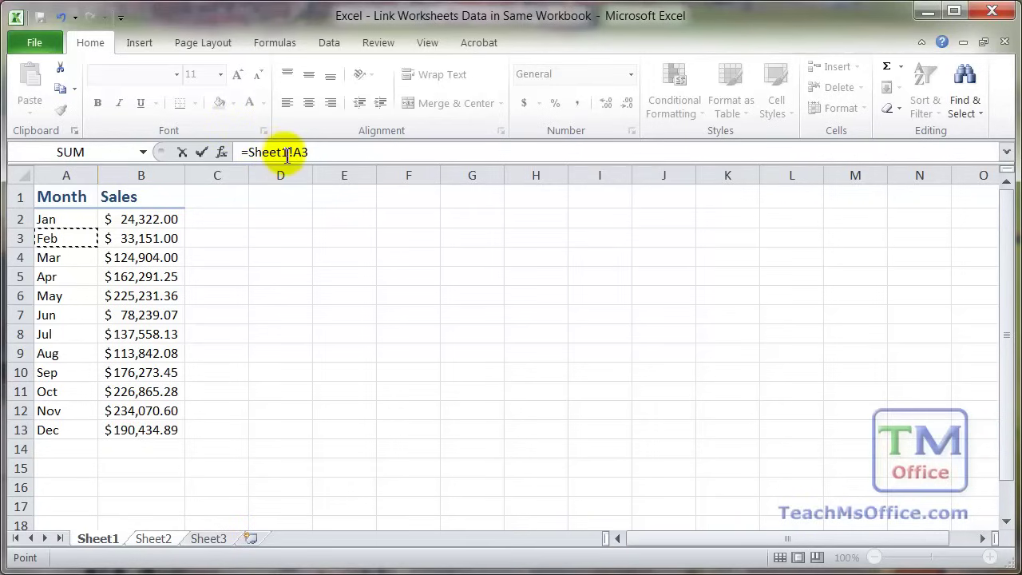
pyautogui.click(151, 540)
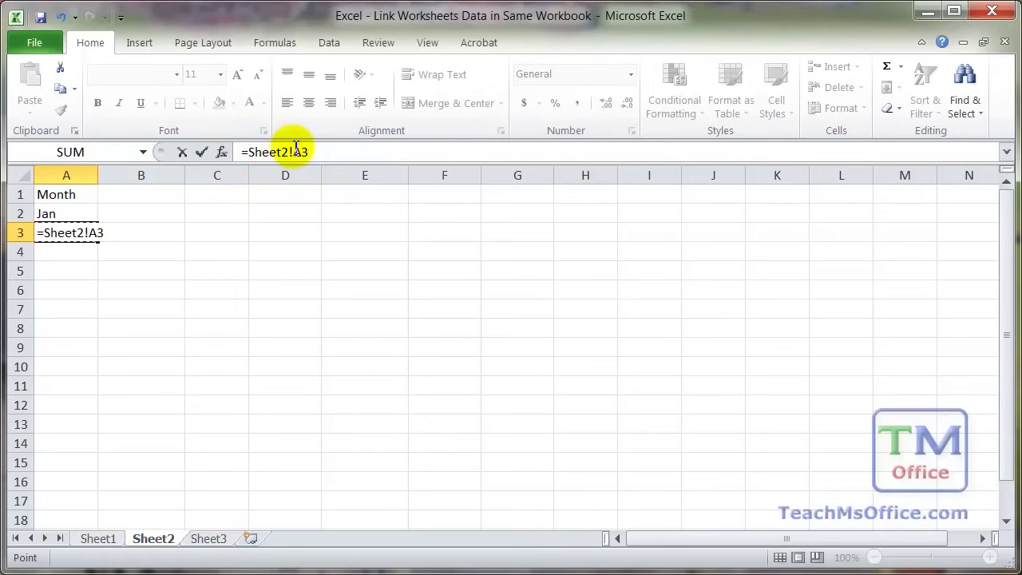
pyautogui.click(207, 540)
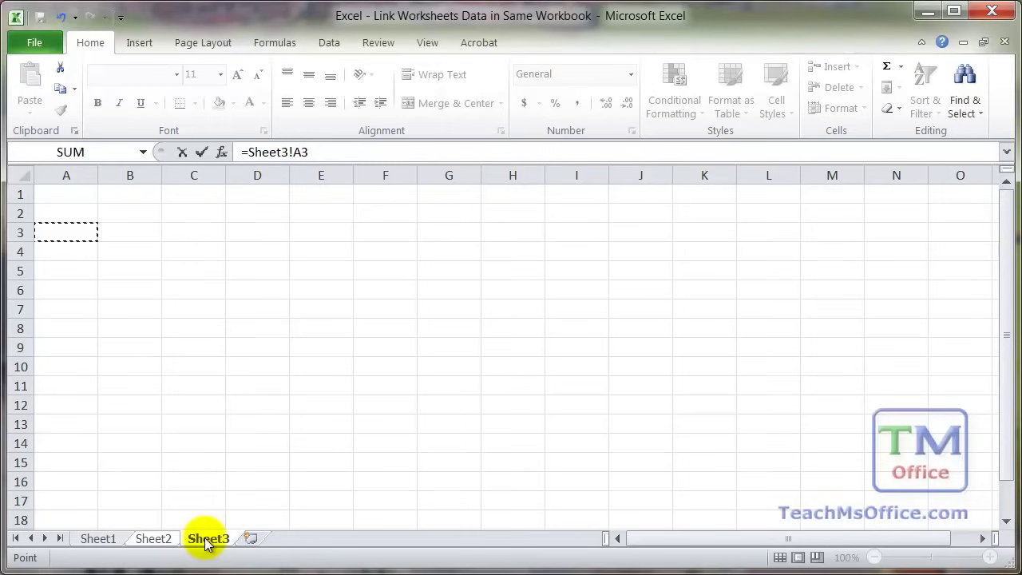
pyautogui.click(152, 540)
pyautogui.click(117, 543)
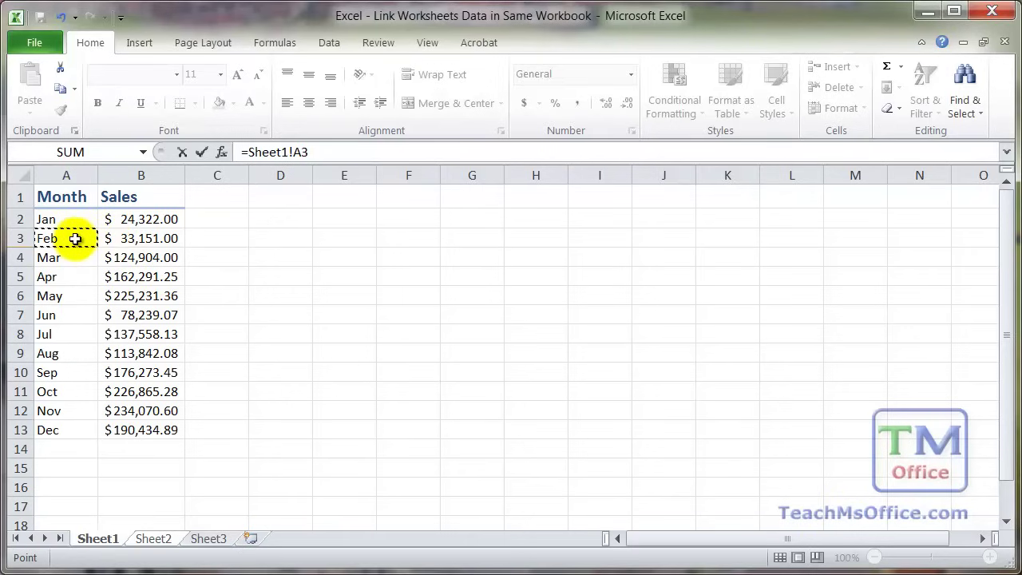
pyautogui.press('Return')
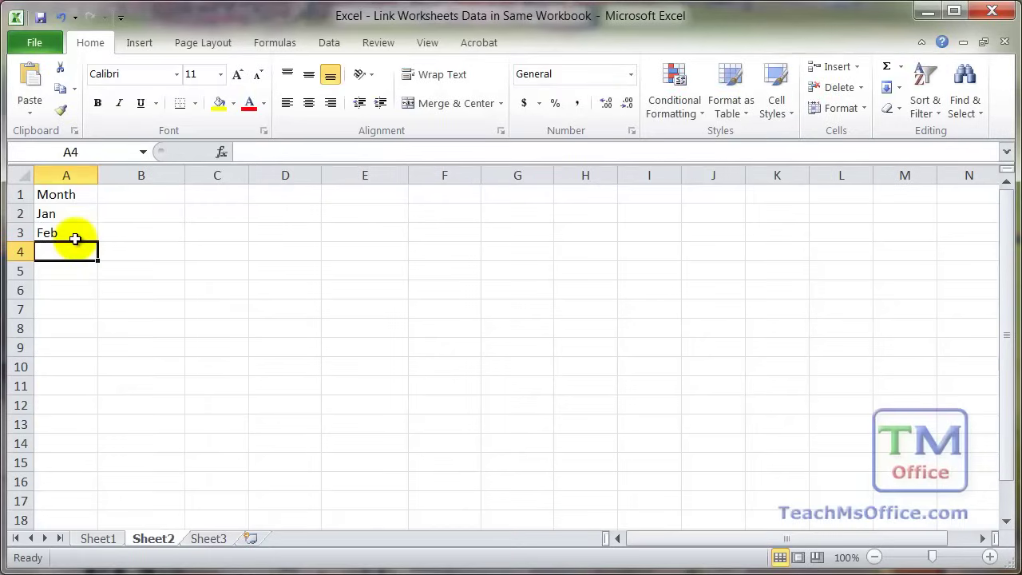
# Copy the month link down to row 13 and check the linked formulas in A1 and A13.
pyautogui.click(75, 233)
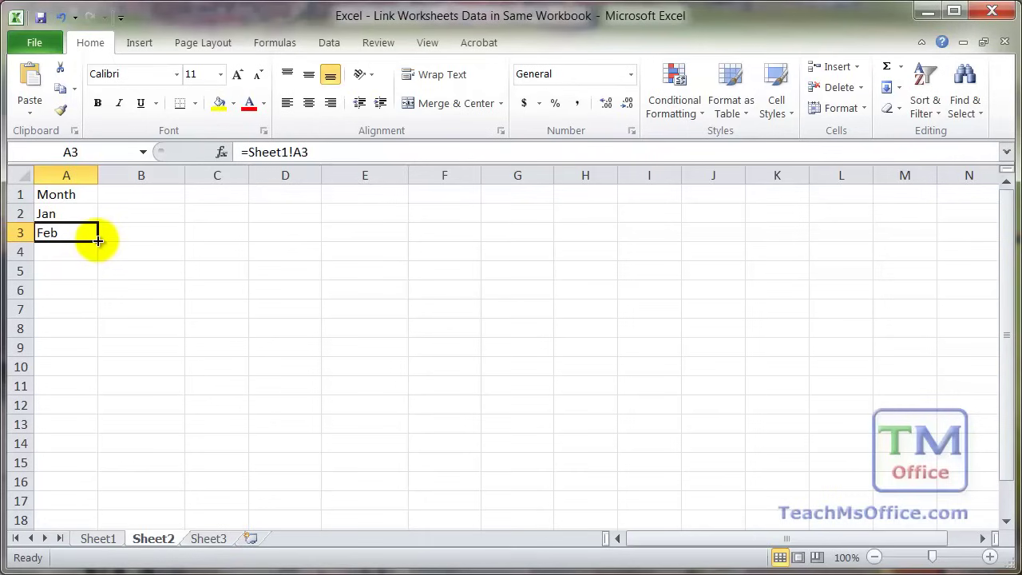
pyautogui.moveTo(98, 240); pyautogui.dragTo(80, 430)
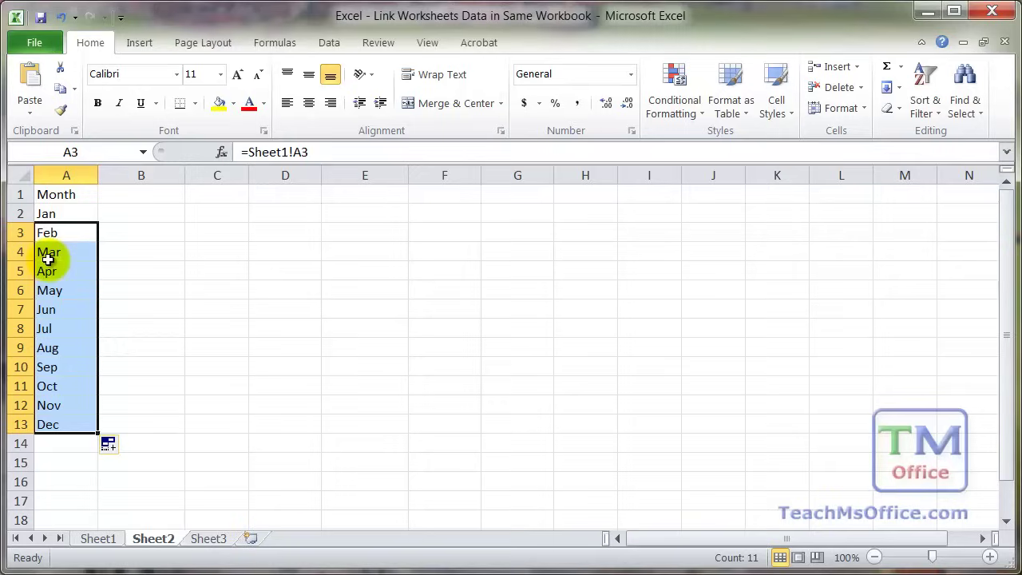
pyautogui.moveTo(64, 194); pyautogui.dragTo(195, 444)
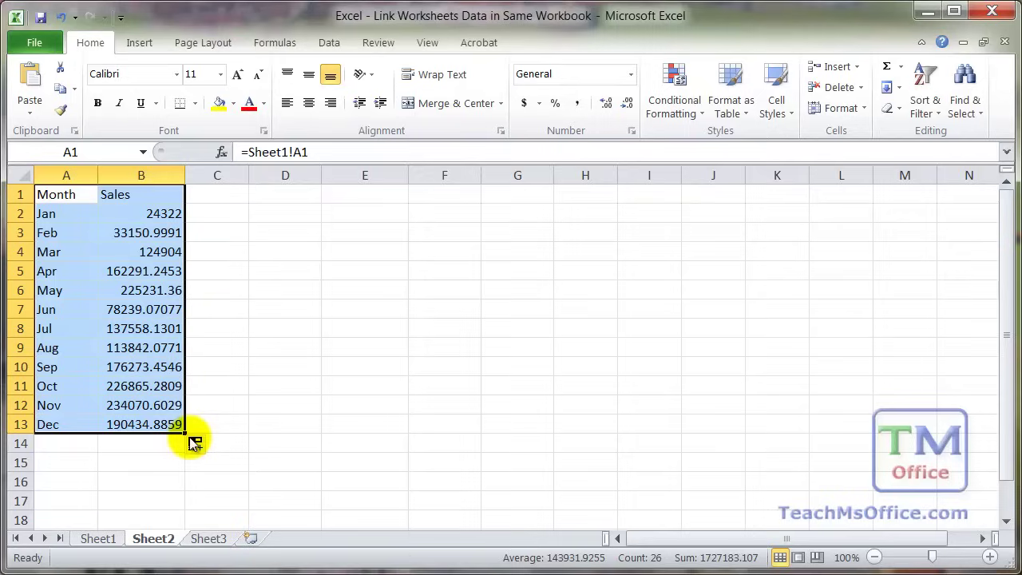
pyautogui.click(137, 322)
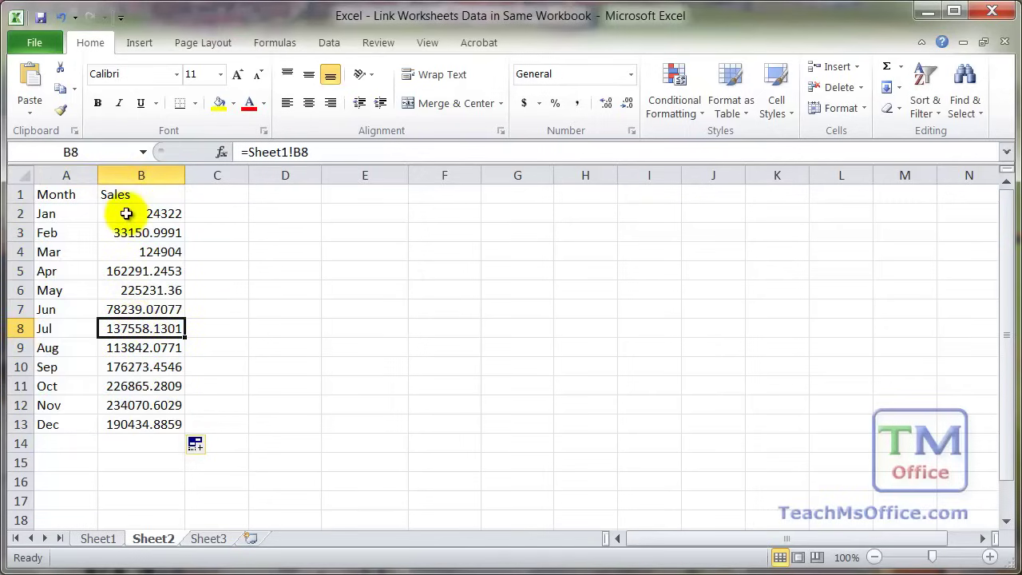
pyautogui.moveTo(130, 216); pyautogui.dragTo(115, 421)
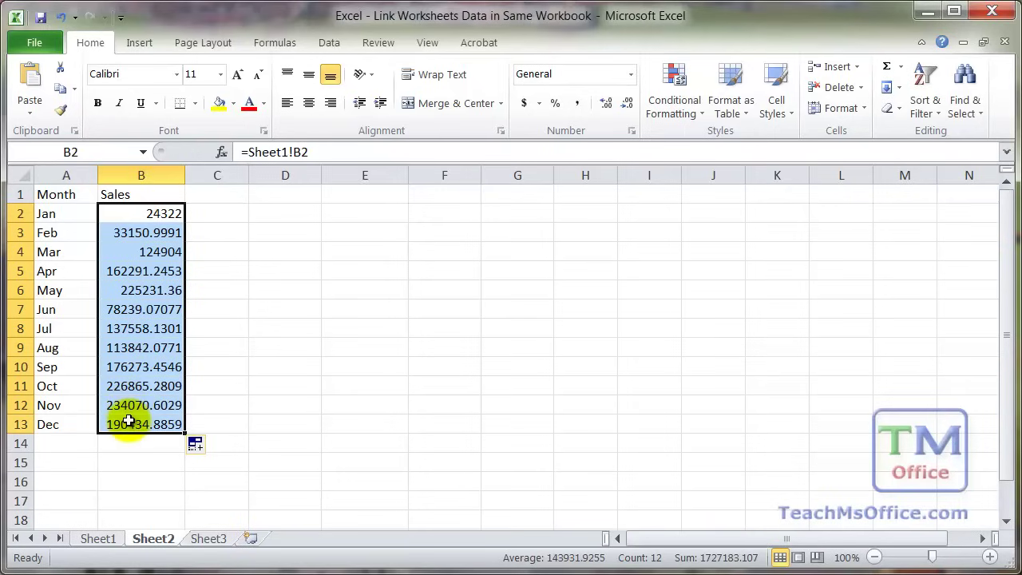
pyautogui.click(45, 423)
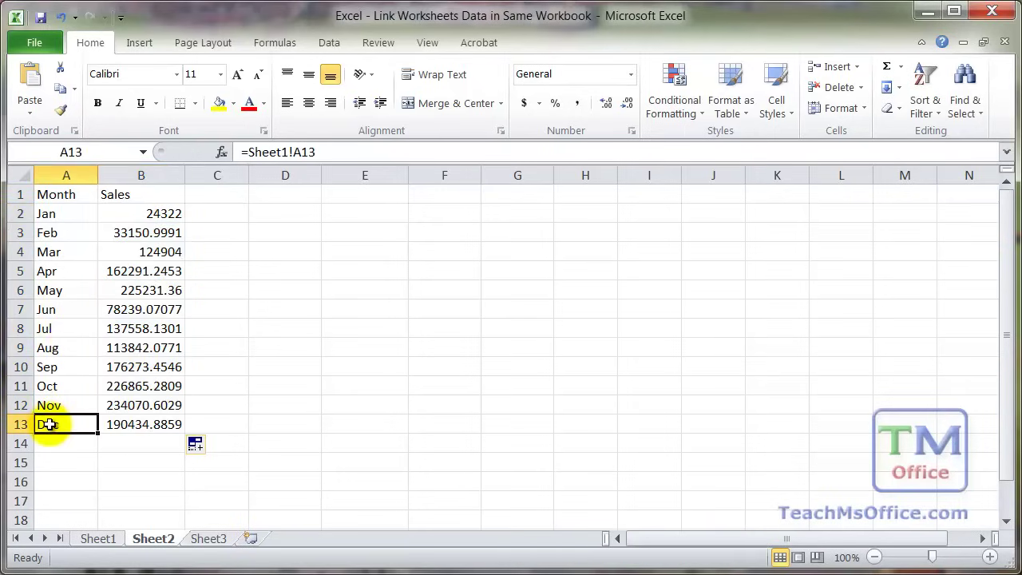
pyautogui.click(64, 195)
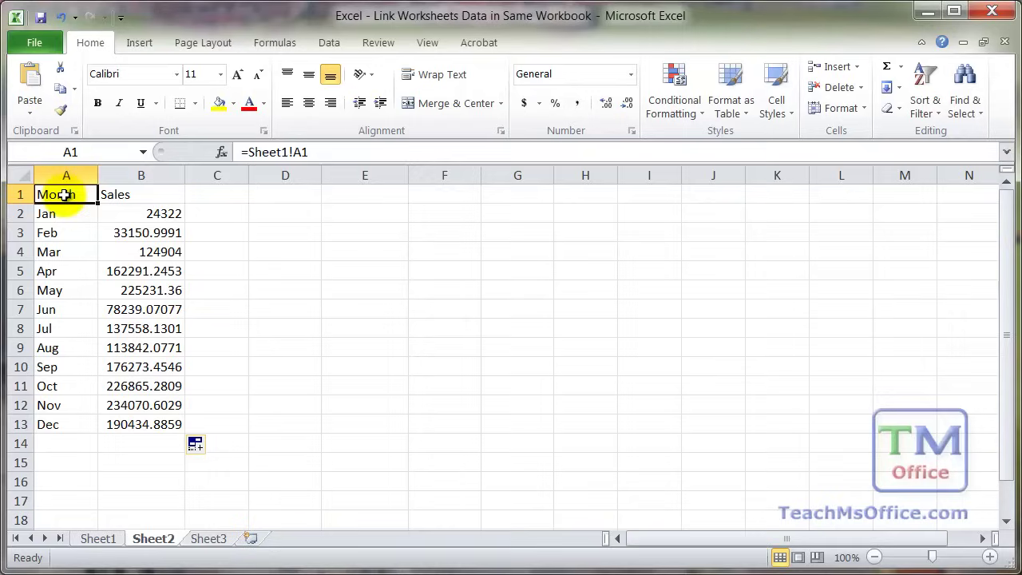
# Fill the month links down to A13 and extend them across into column B.
pyautogui.doubleClick(64, 195)
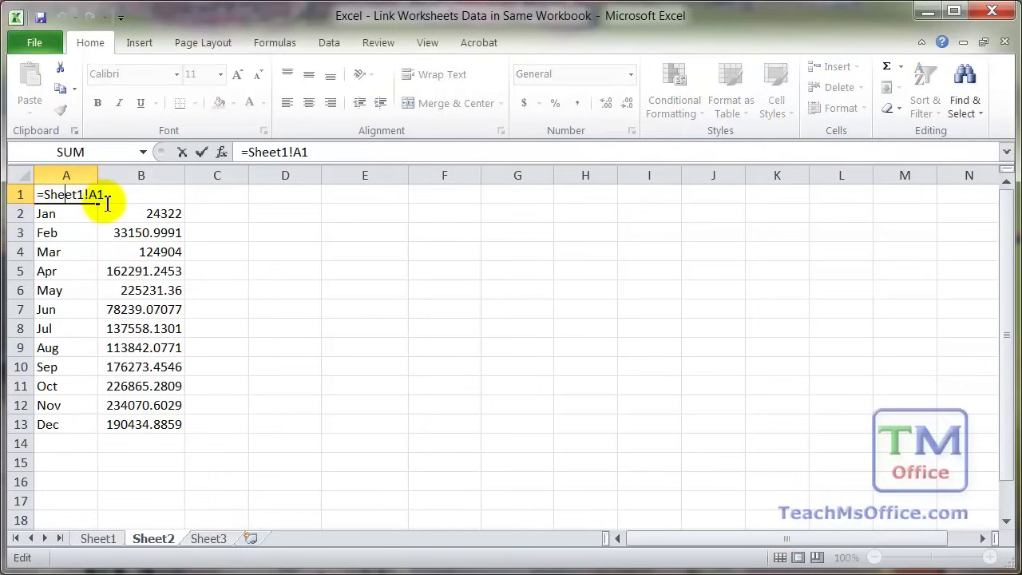
pyautogui.press('Escape')
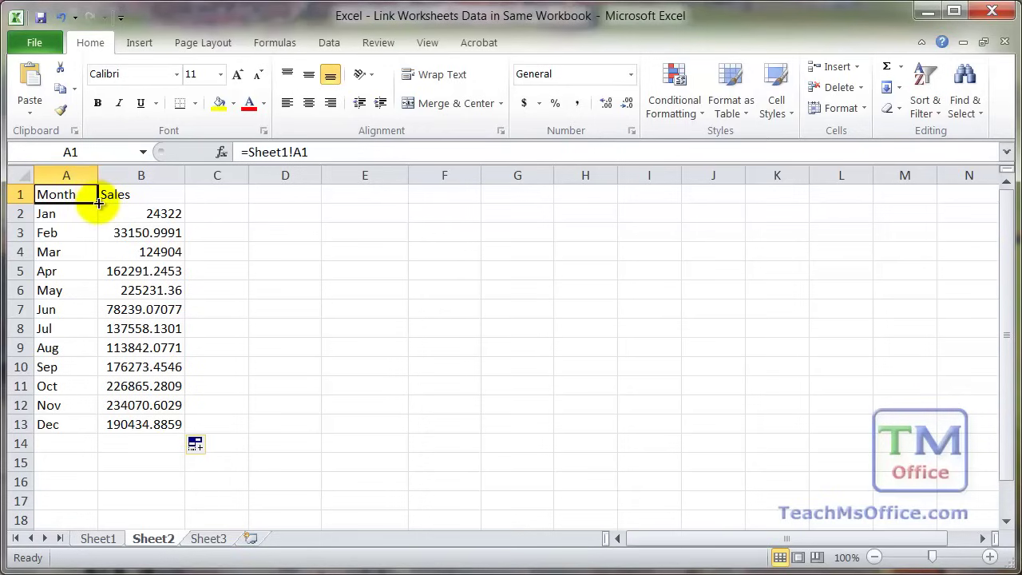
pyautogui.doubleClick(103, 202)
pyautogui.moveTo(92, 424); pyautogui.dragTo(185, 432)
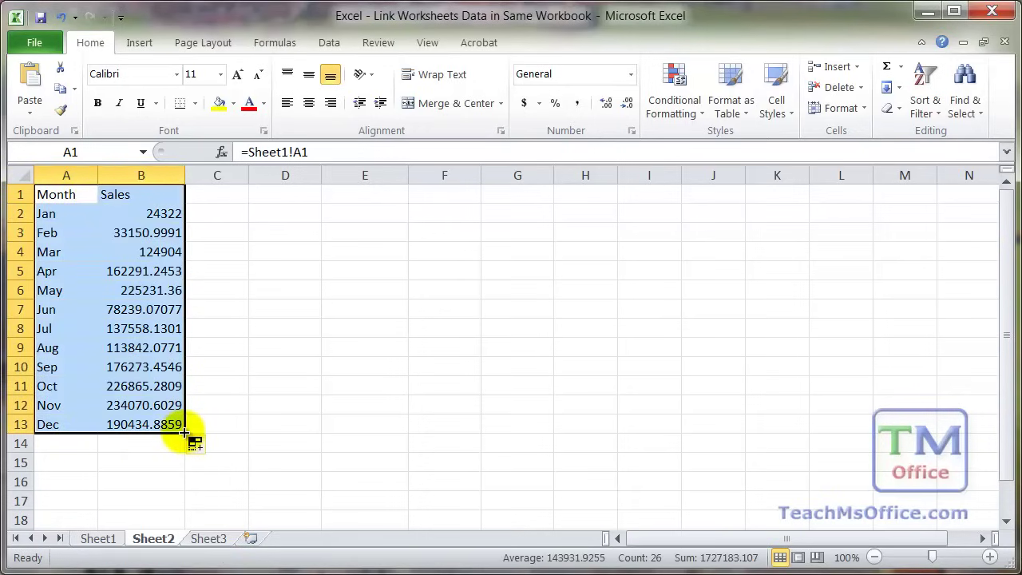
# Apply the Heading 3 cell style to the Month and Sales headers in A1:B1.
pyautogui.click(122, 217)
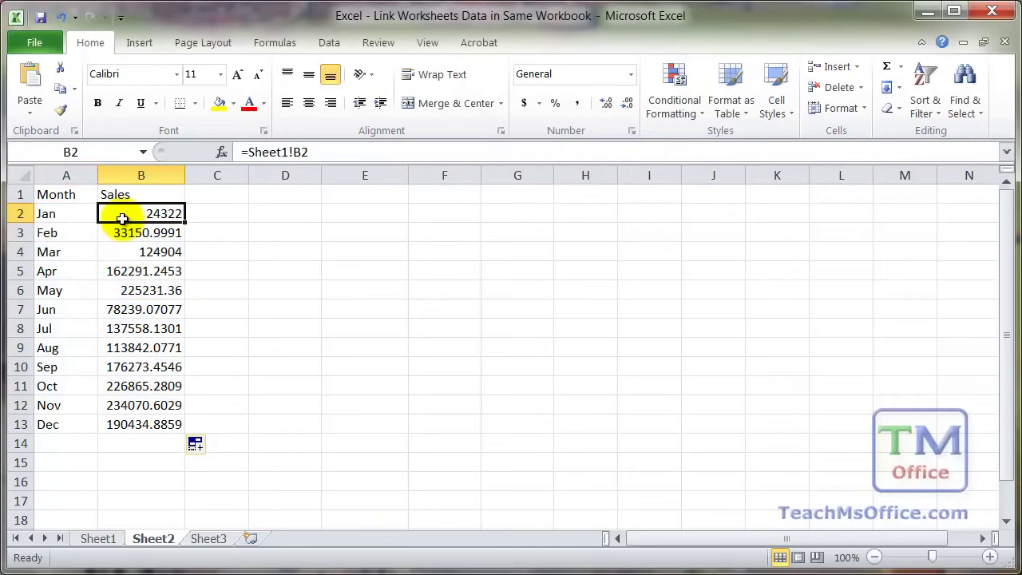
pyautogui.moveTo(73, 194); pyautogui.dragTo(112, 195)
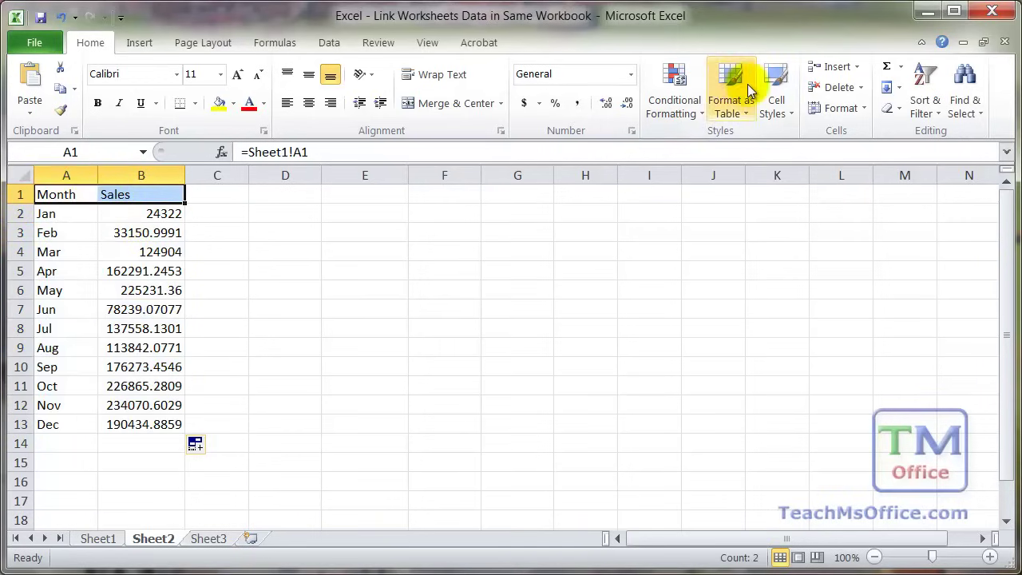
pyautogui.click(776, 88)
pyautogui.click(856, 263)
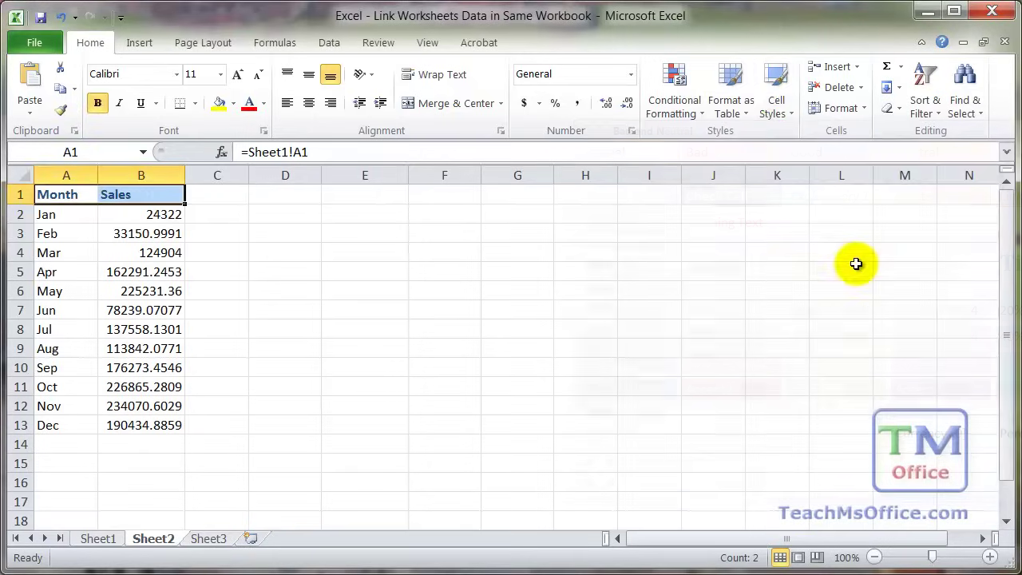
# Format sales figures B2:B13 as Accounting currency, then return to Sheet1.
pyautogui.moveTo(150, 212); pyautogui.dragTo(145, 422)
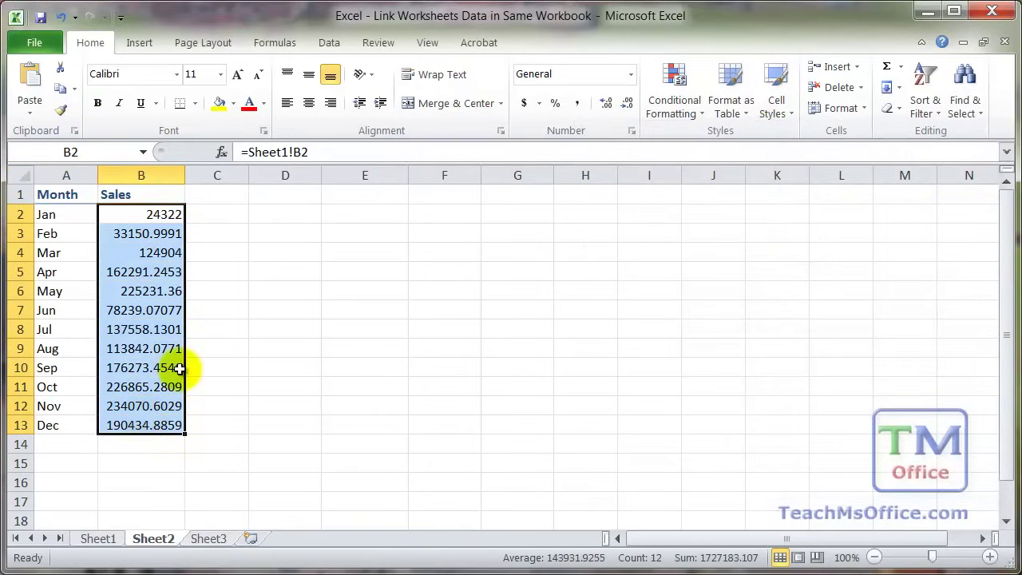
pyautogui.click(523, 104)
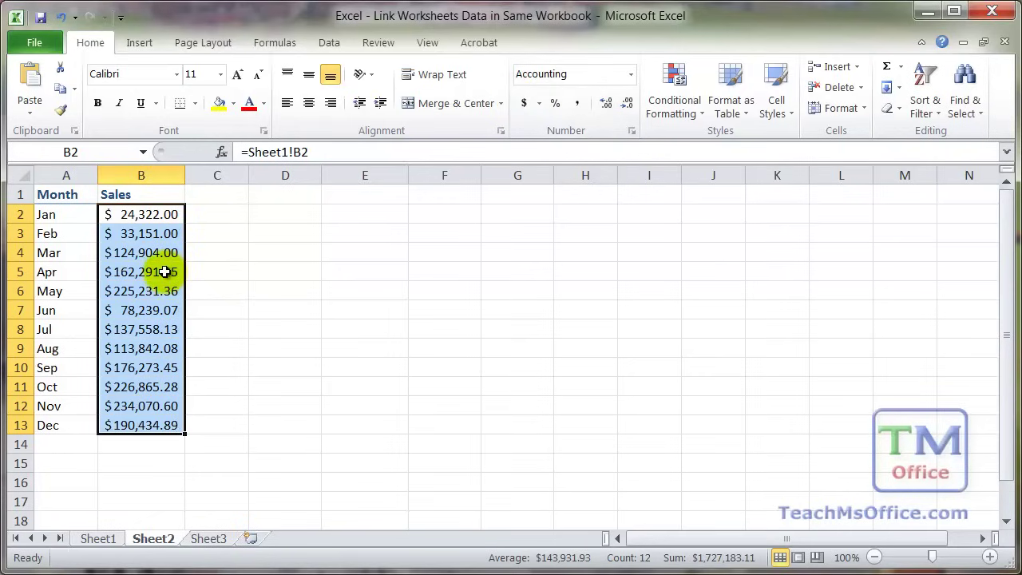
pyautogui.click(243, 209)
pyautogui.click(96, 539)
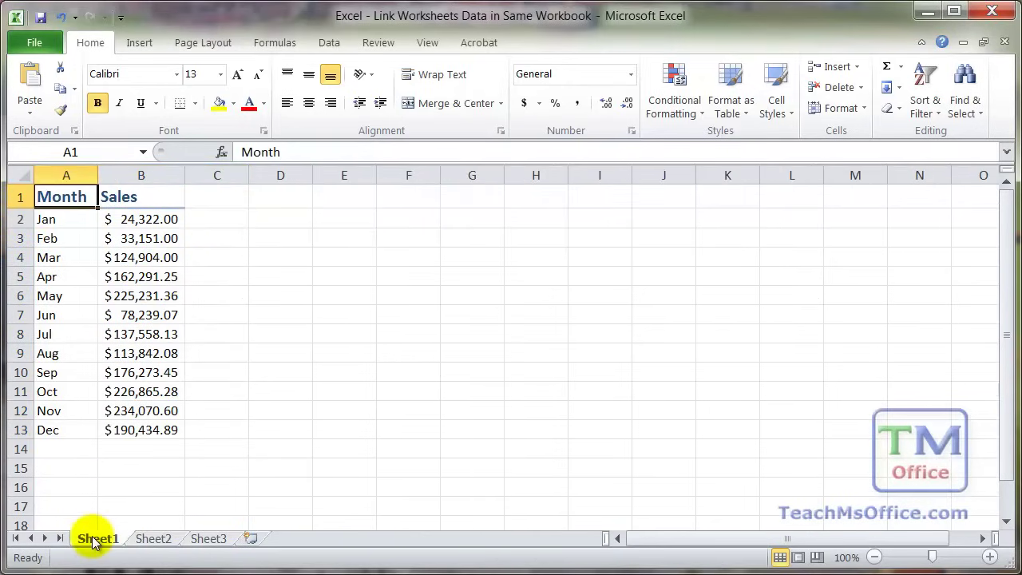
# Enter =B2/10 in Sheet2's D2 so it shows $2,432.20.
pyautogui.click(152, 540)
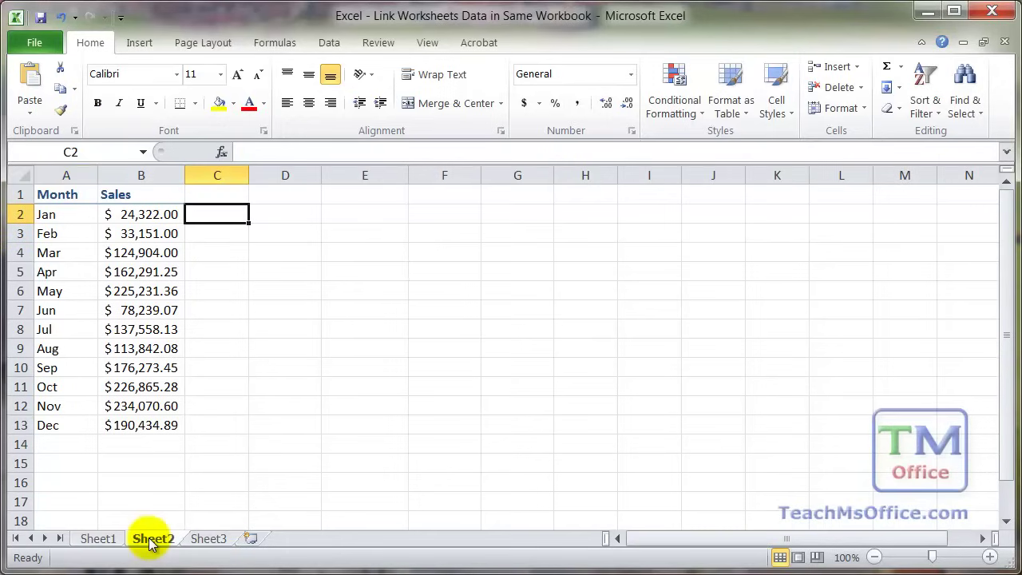
pyautogui.click(287, 214)
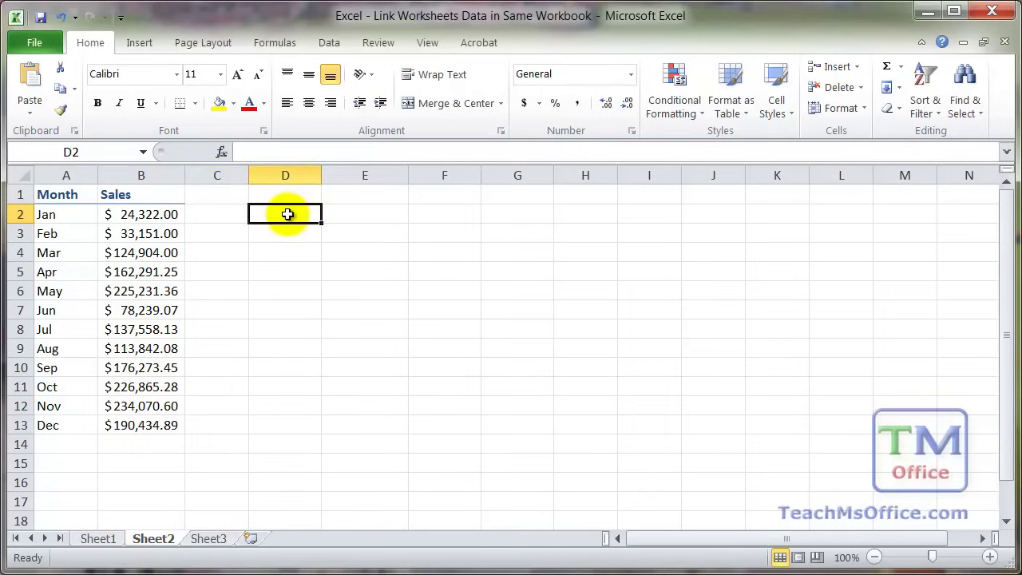
pyautogui.write('=')
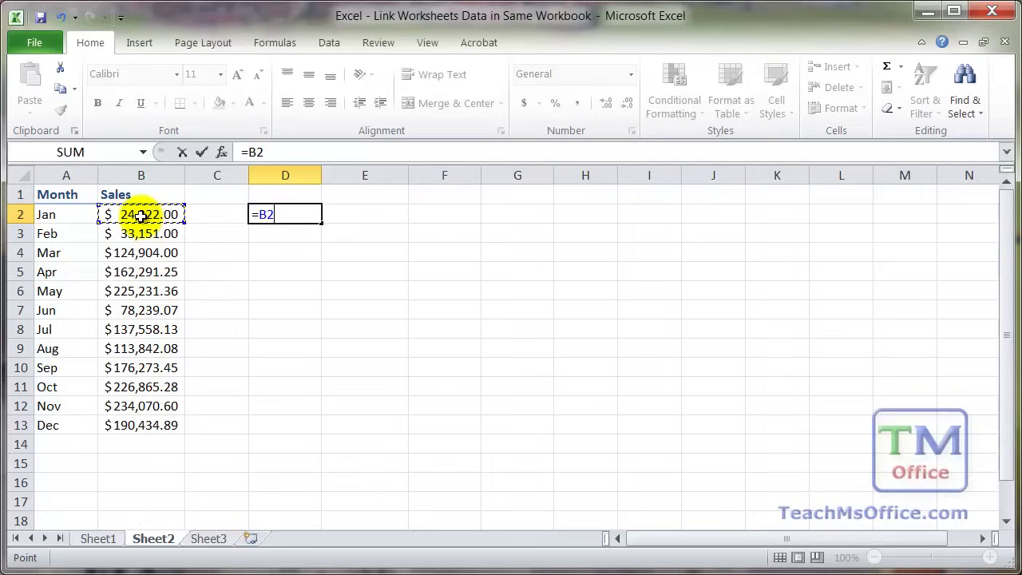
pyautogui.write('/10')
pyautogui.hotkey('ctrl', 'Return')
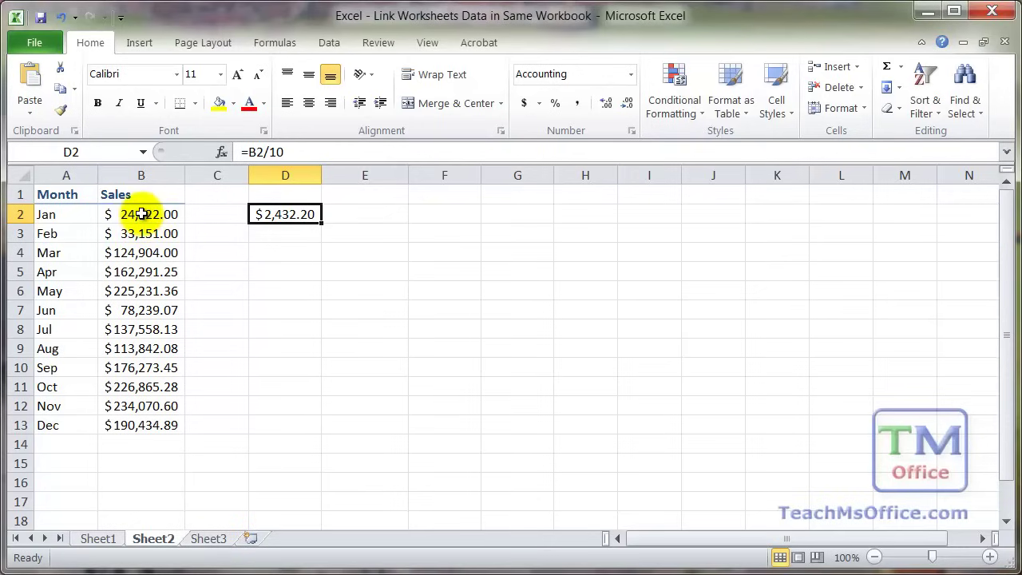
pyautogui.click(141, 214)
pyautogui.click(291, 213)
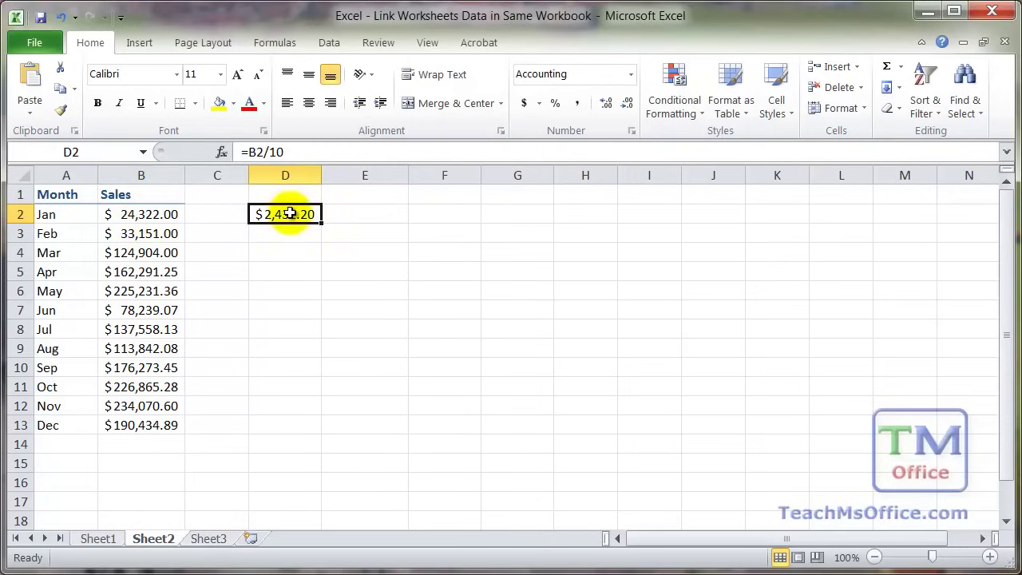